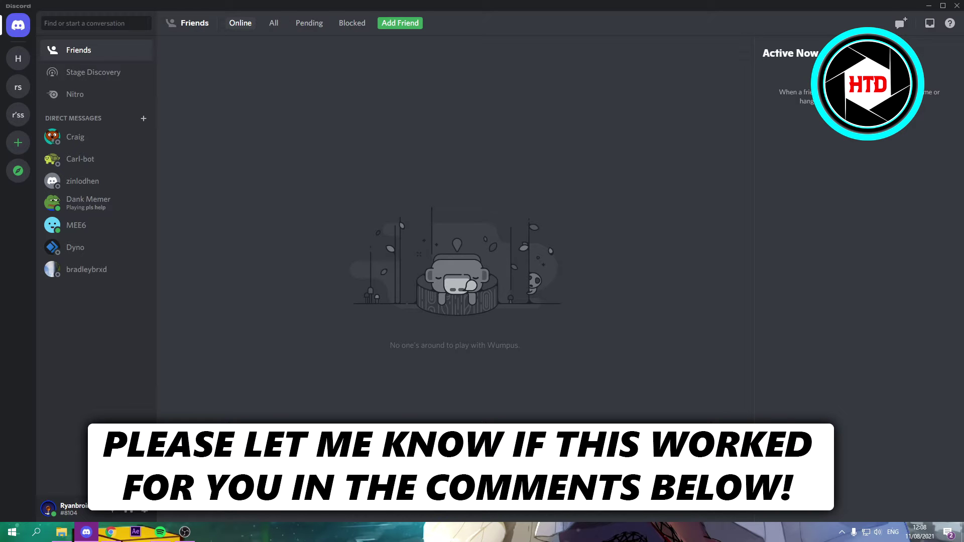
# - Enable Developer Mode in Advanced settings, then open the HTD server's general channel
pyautogui.click(146, 512)
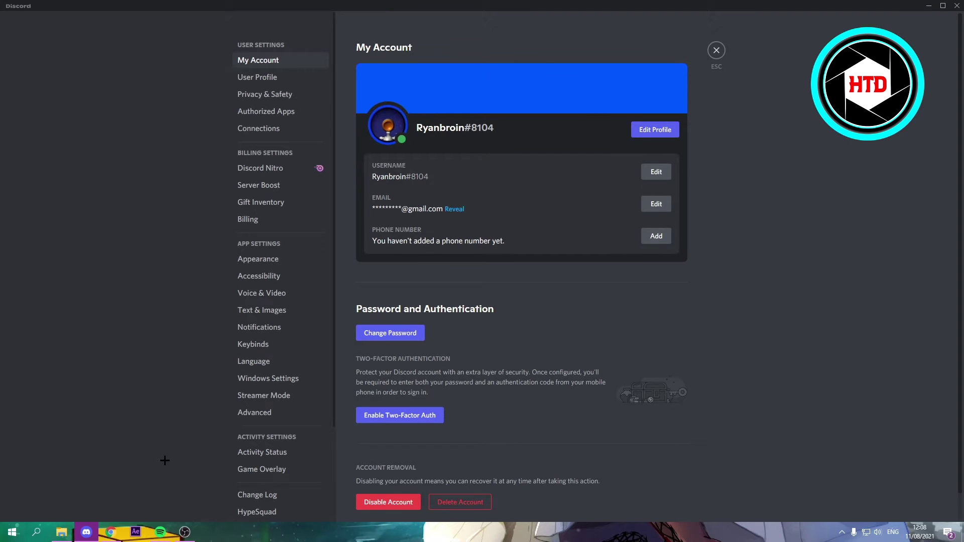
pyautogui.click(257, 415)
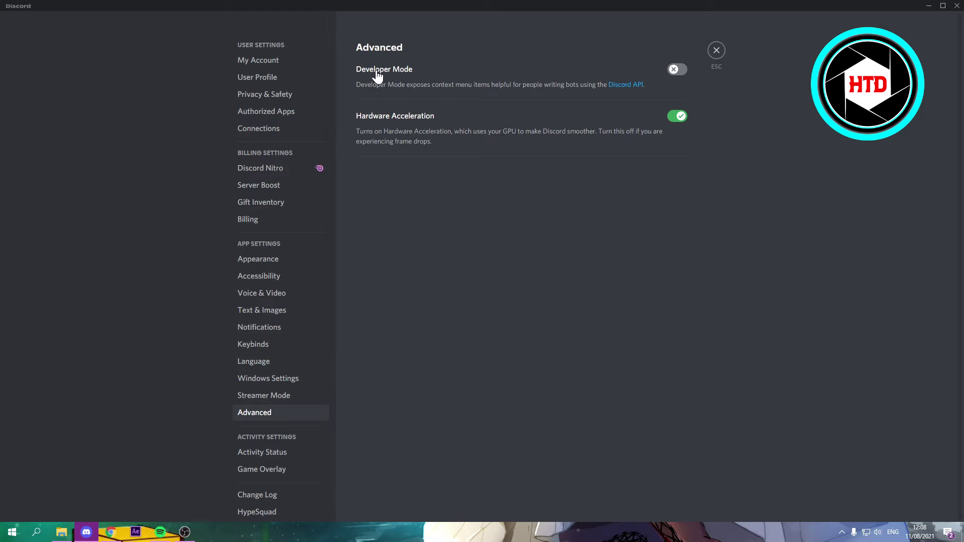
pyautogui.click(678, 70)
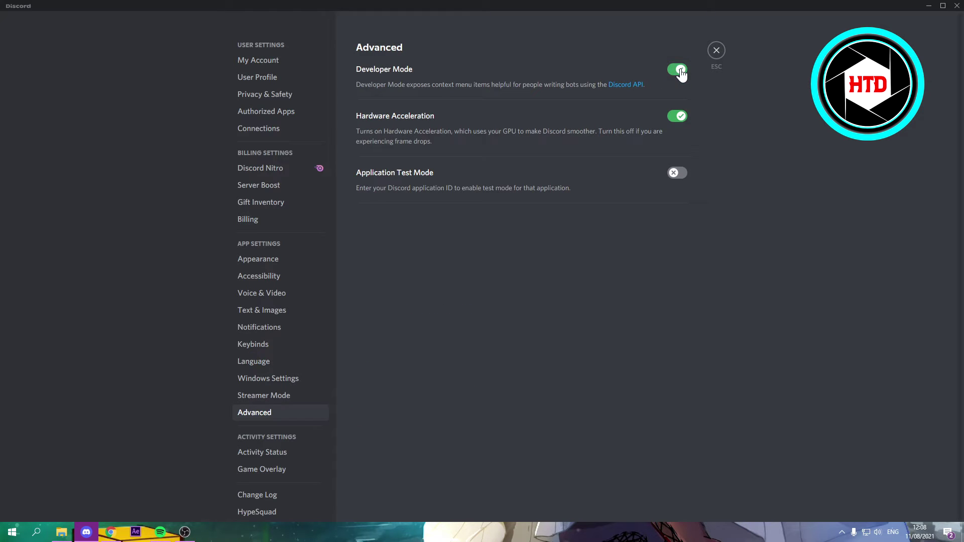
pyautogui.click(716, 49)
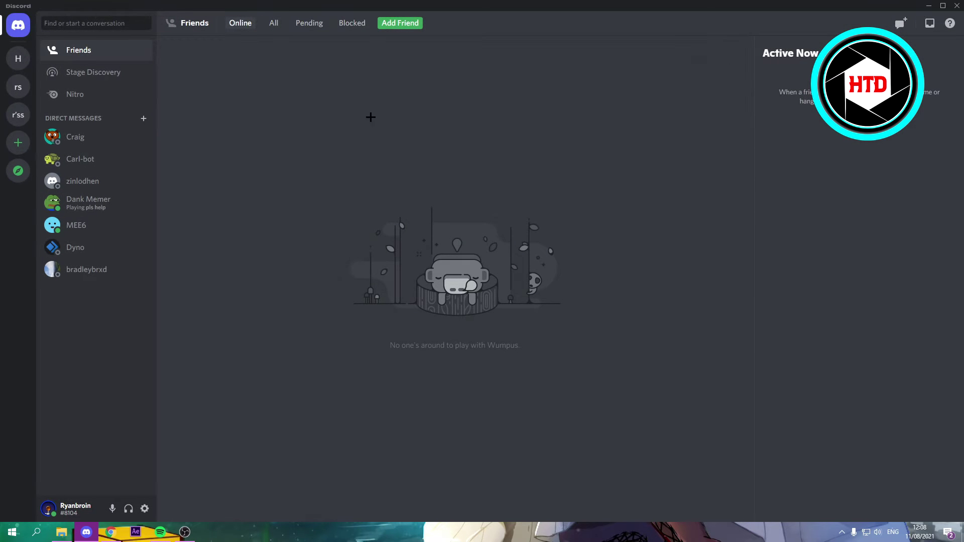
pyautogui.click(19, 61)
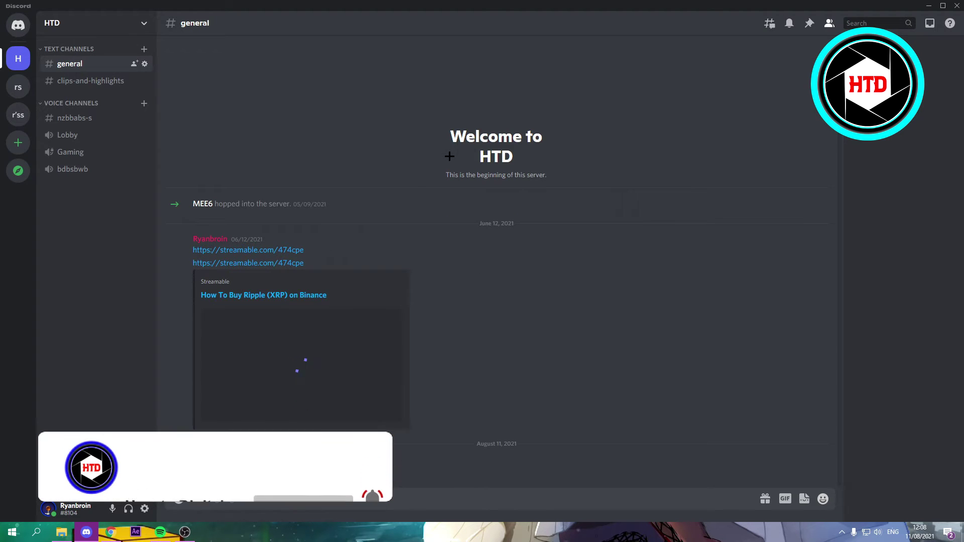
pyautogui.write('zsxgdgf')
# - Send the test message in #general and copy your own user ID
pyautogui.press('Return')
pyautogui.rightClick(210, 466)
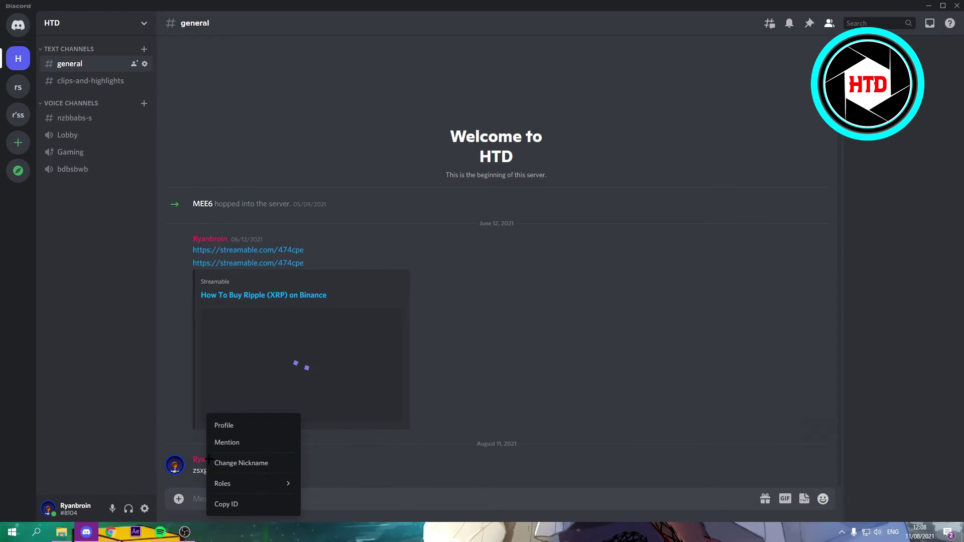
pyautogui.click(236, 507)
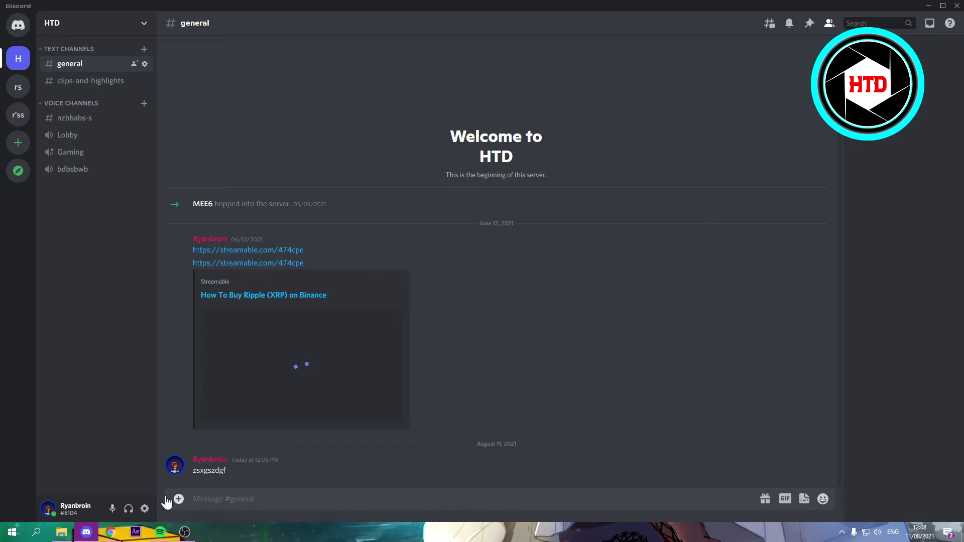
# - Bring up the Discord Lookup tab in Chrome and close the empty new tab
pyautogui.click(113, 533)
pyautogui.click(255, 9)
pyautogui.click(187, 8)
pyautogui.click(356, 9)
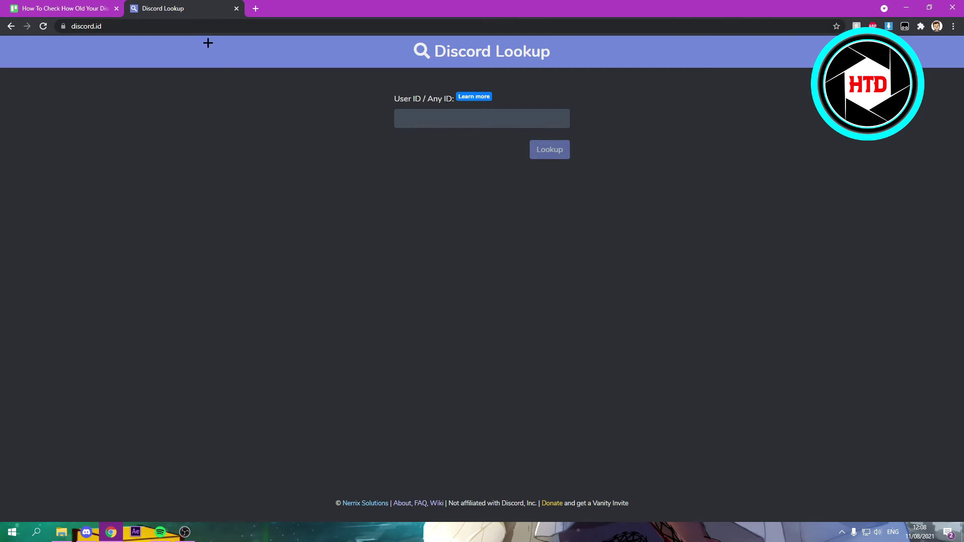
# - Paste the copied ID into the User ID field, look it up, and start the captcha
pyautogui.rightClick(430, 118)
pyautogui.click(467, 193)
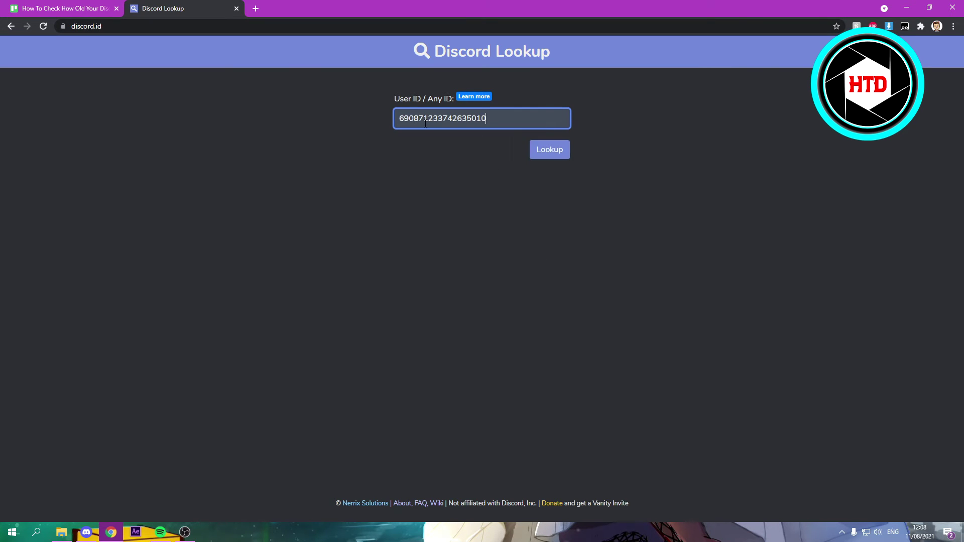
pyautogui.click(554, 149)
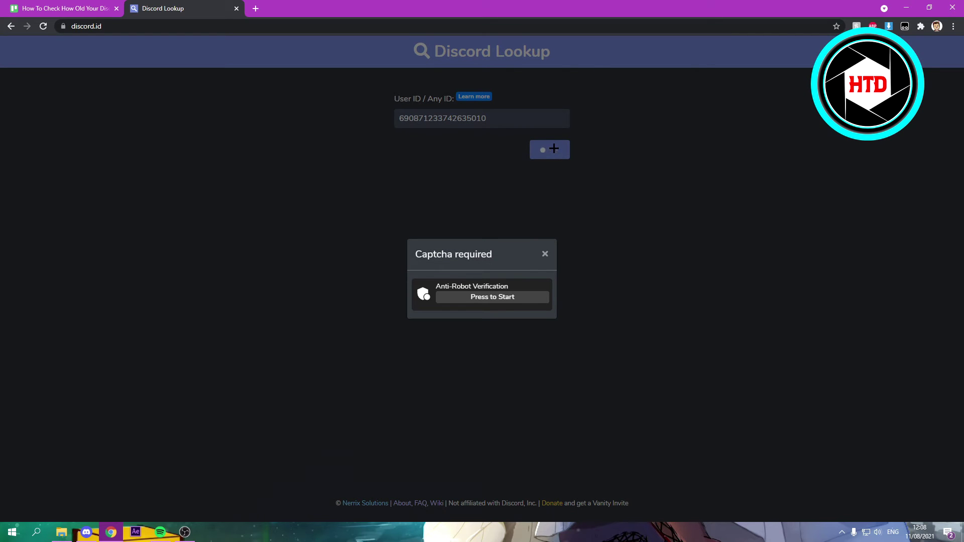
pyautogui.click(480, 296)
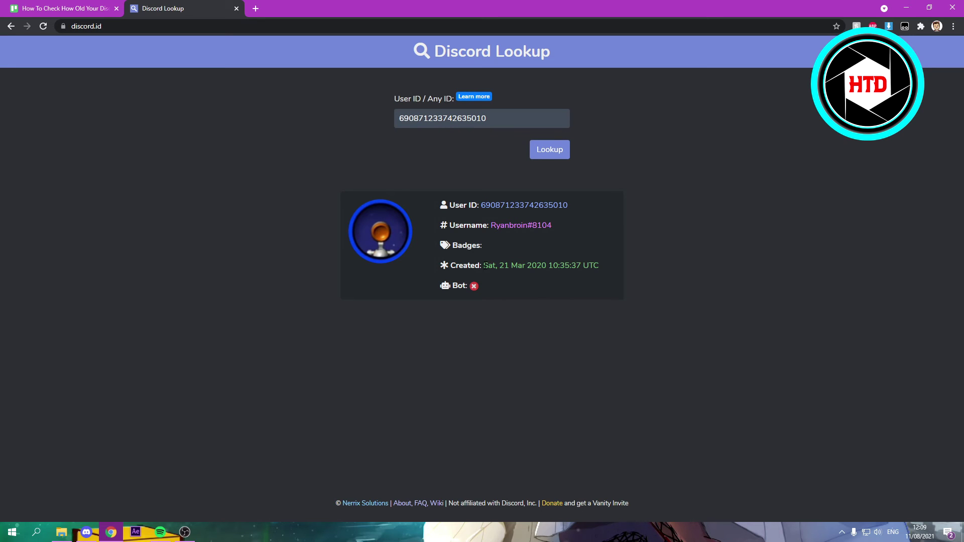
pyautogui.moveTo(483, 266); pyautogui.dragTo(507, 268)
pyautogui.doubleClick(505, 265)
pyautogui.moveTo(510, 265); pyautogui.dragTo(601, 264)
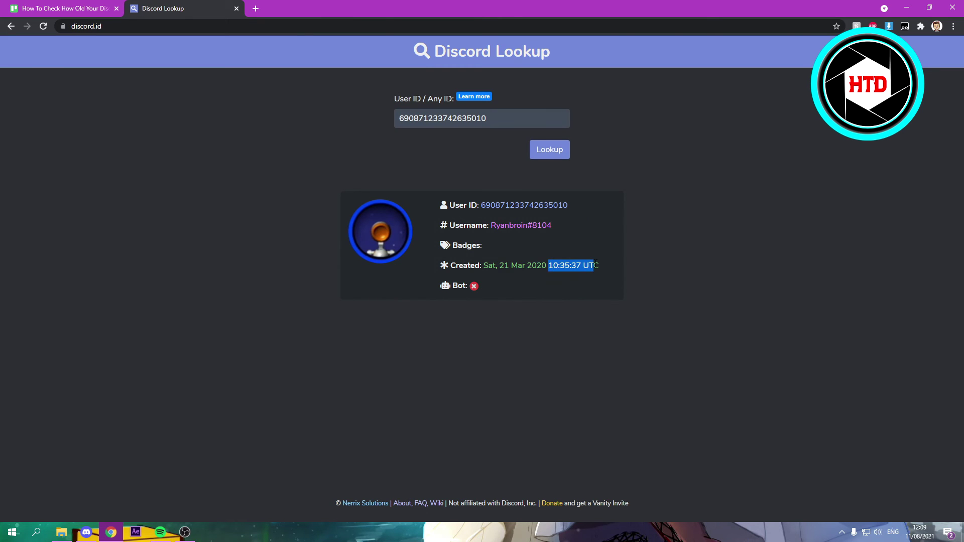
pyautogui.click(581, 263)
pyautogui.moveTo(581, 264); pyautogui.dragTo(549, 265)
pyautogui.click(584, 265)
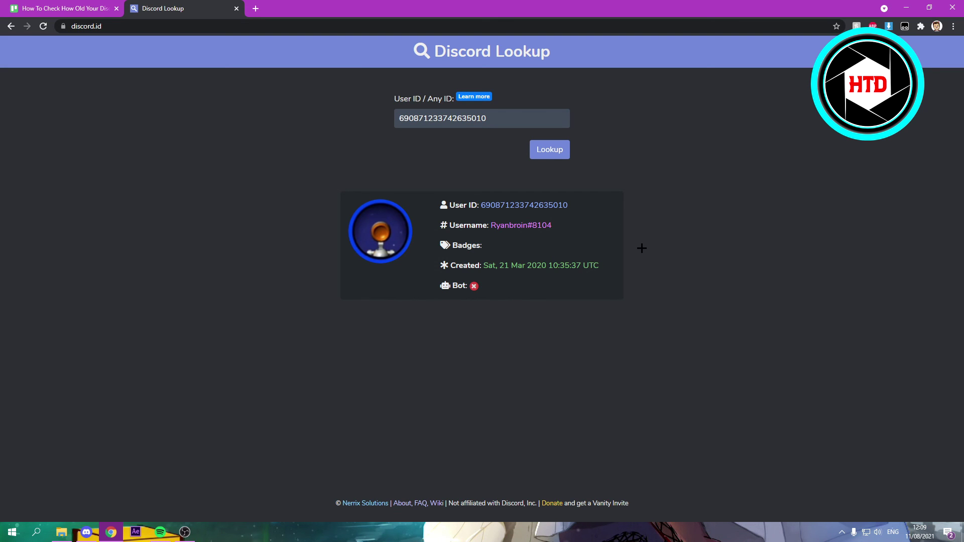